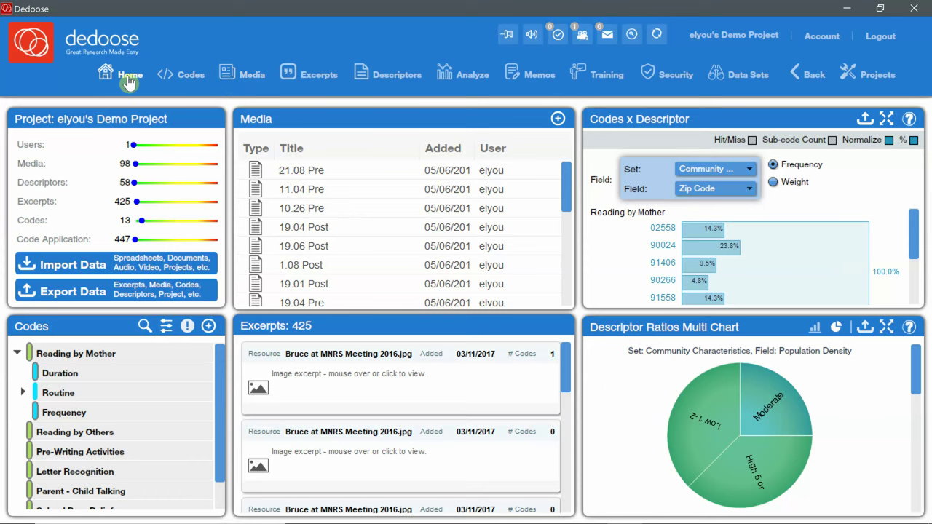
Step: Browse the Codes, Media, Excerpts, Descriptors, Analyze and Memos pages, then close the Memos window
left_click(187, 80)
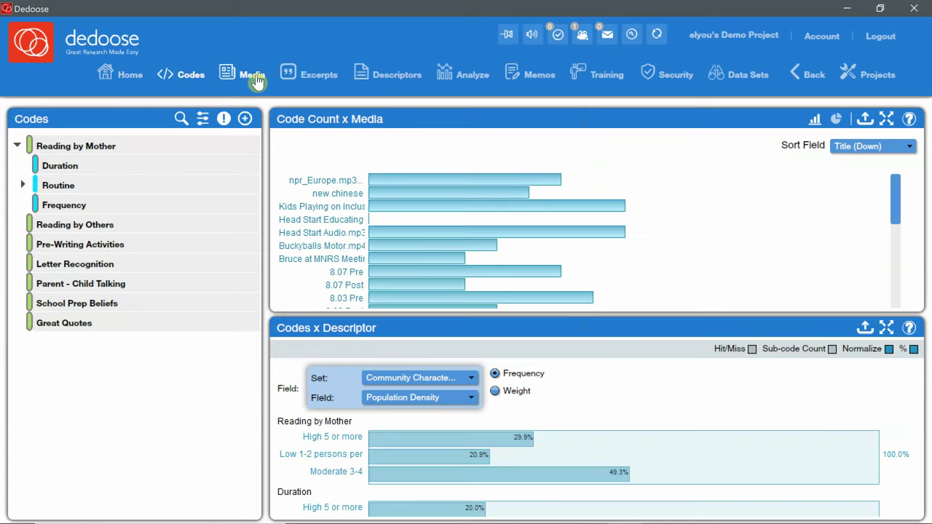
left_click(255, 78)
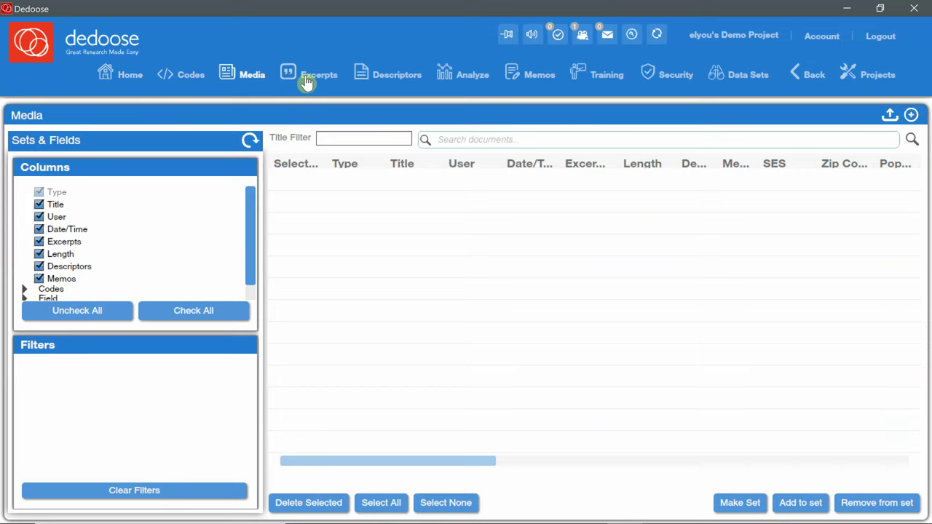
left_click(307, 81)
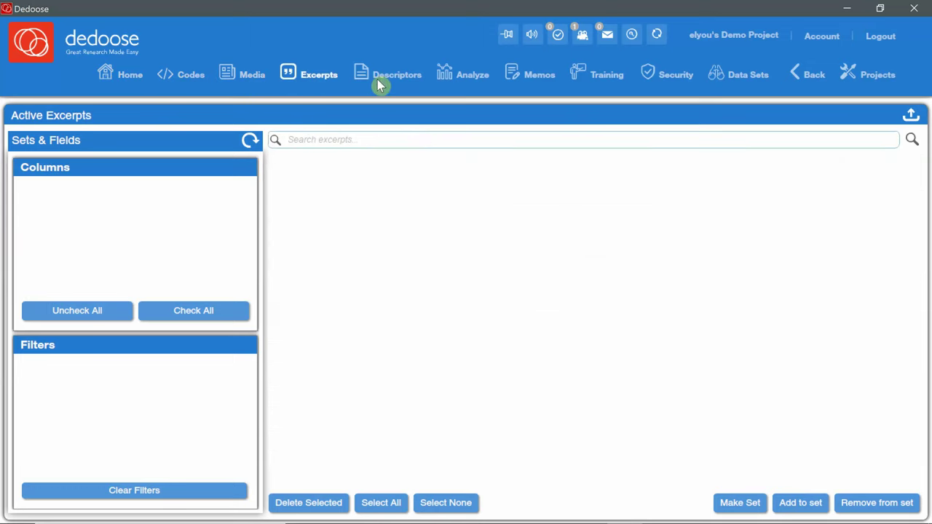
left_click(378, 85)
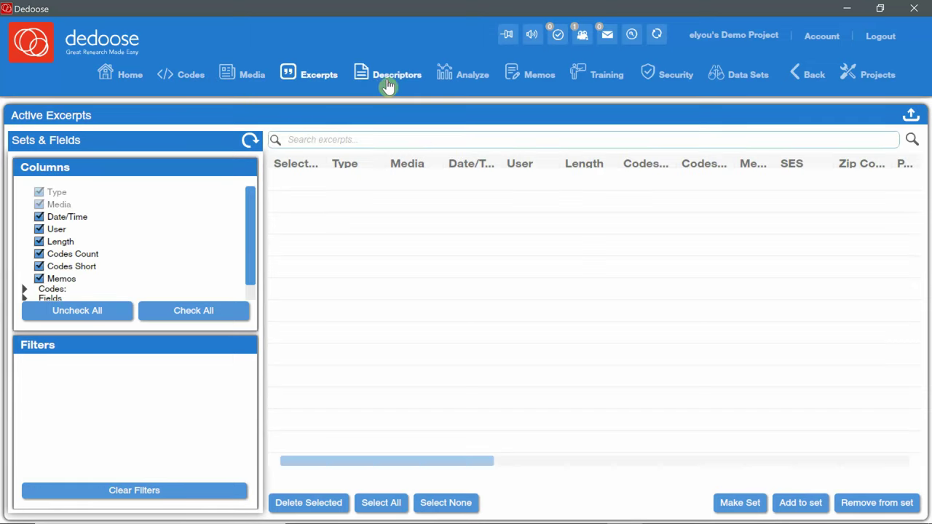
left_click(539, 85)
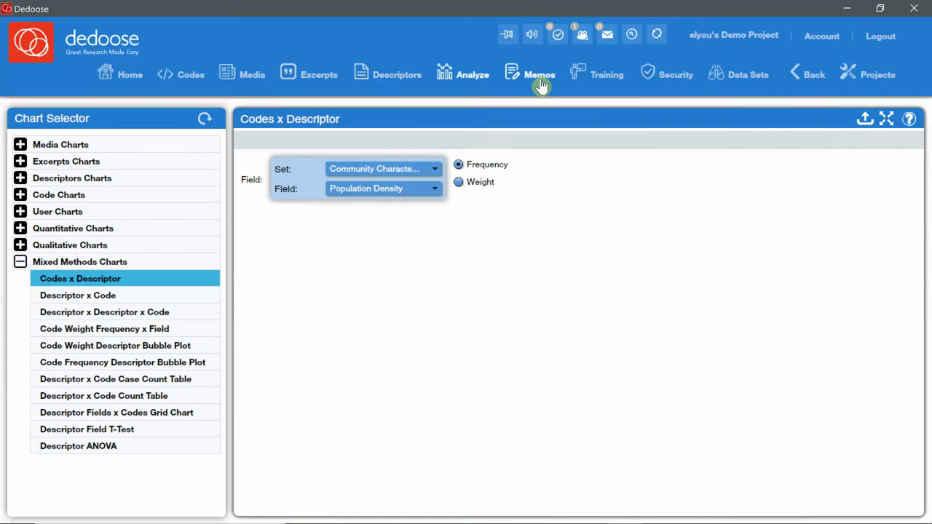
left_click(541, 85)
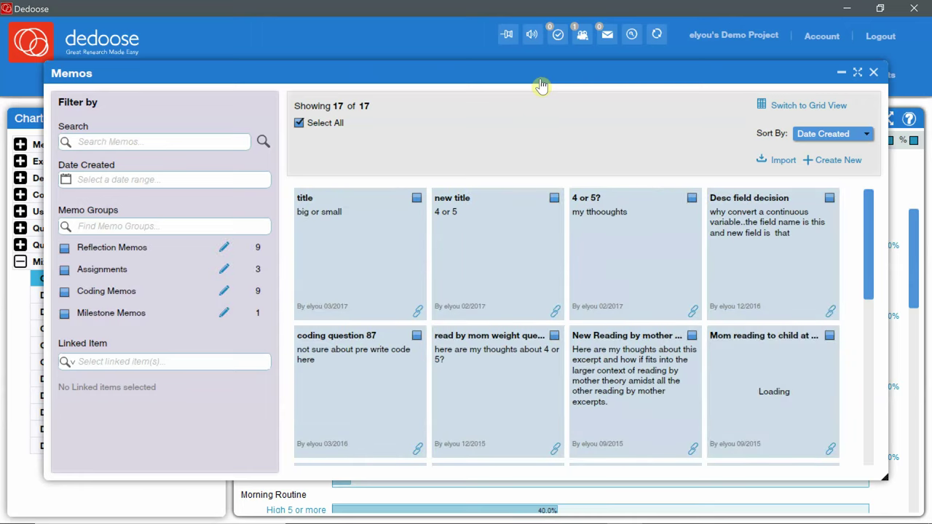
left_click(874, 72)
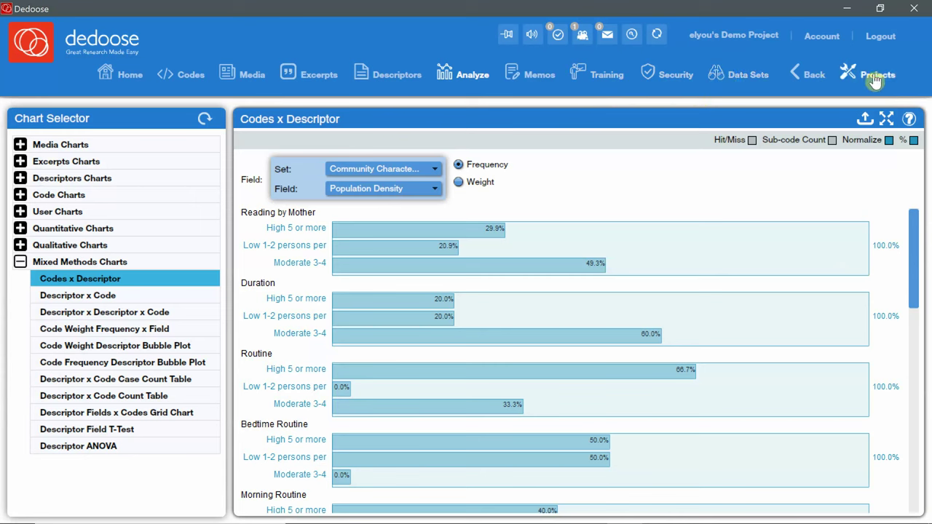
Step: Return to the demo project's Home dashboard and let it finish loading
left_click(113, 76)
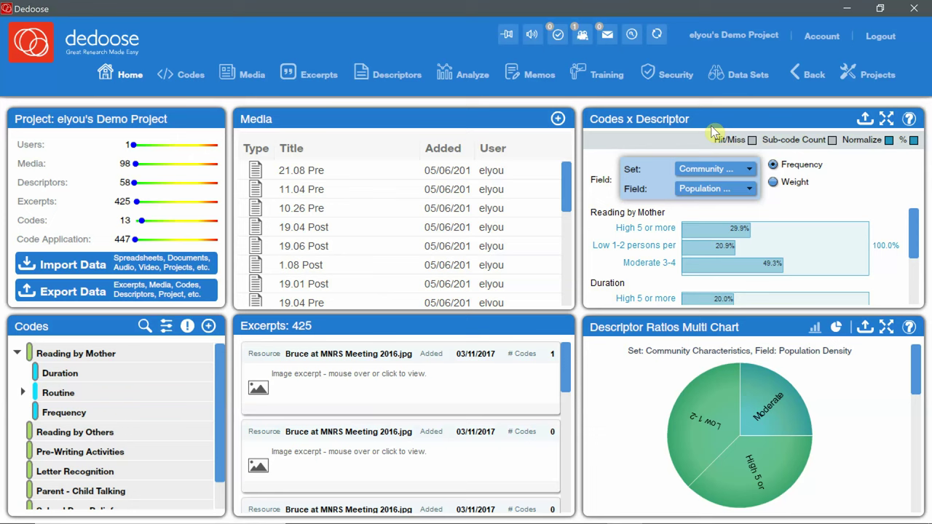
left_click(751, 190)
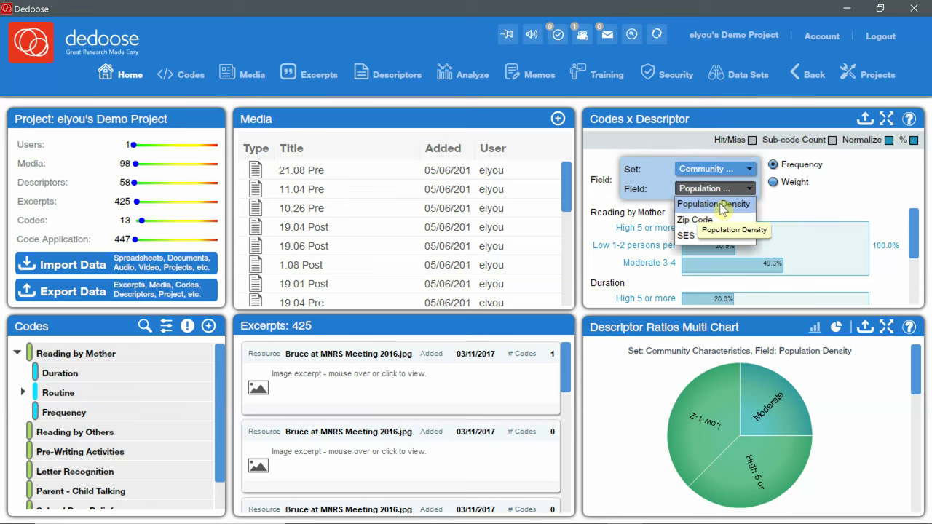
left_click(722, 206)
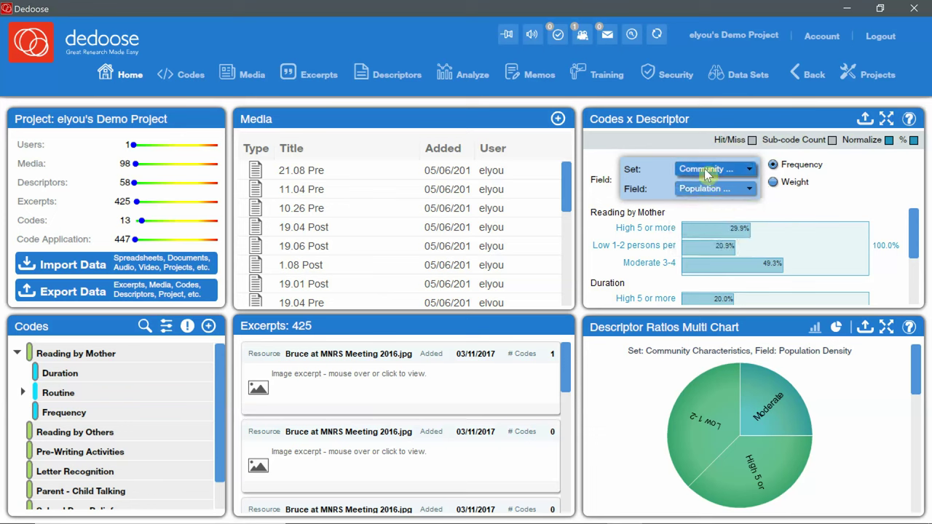
left_click(748, 170)
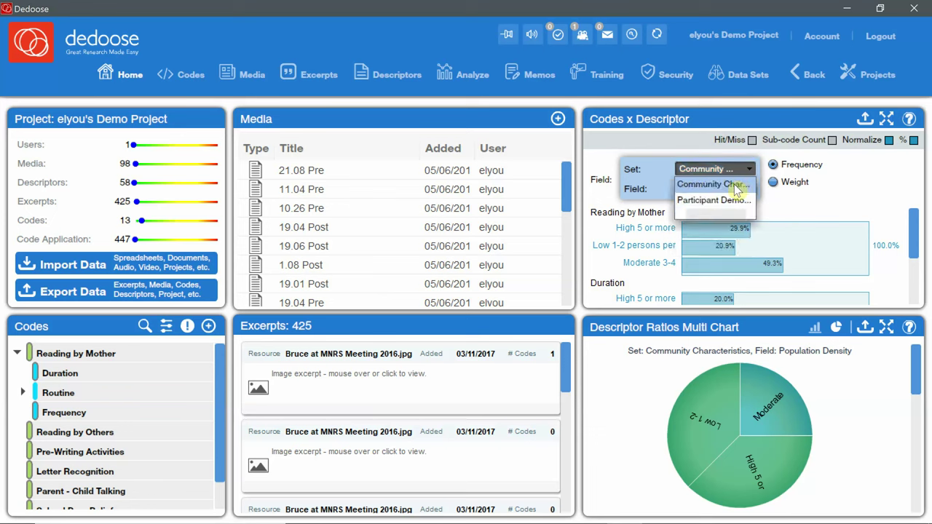
left_click(733, 185)
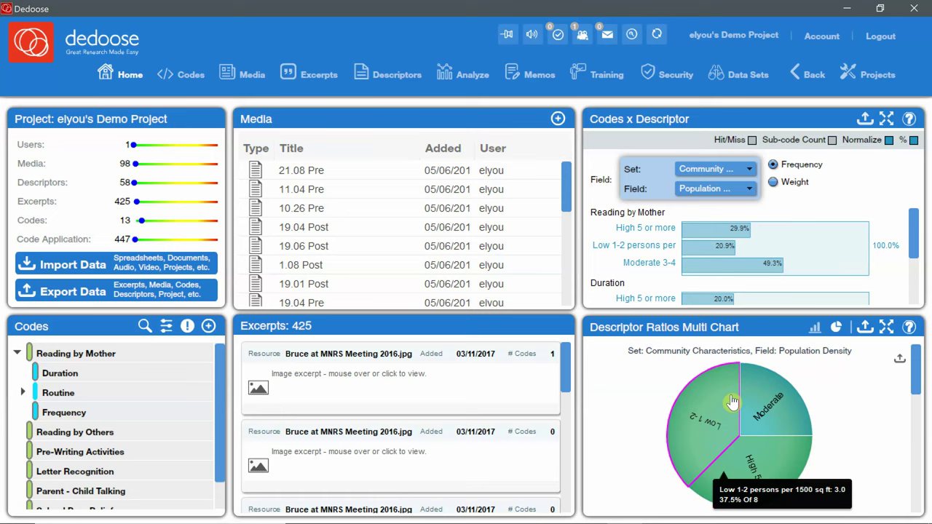
mouse_move(772, 397)
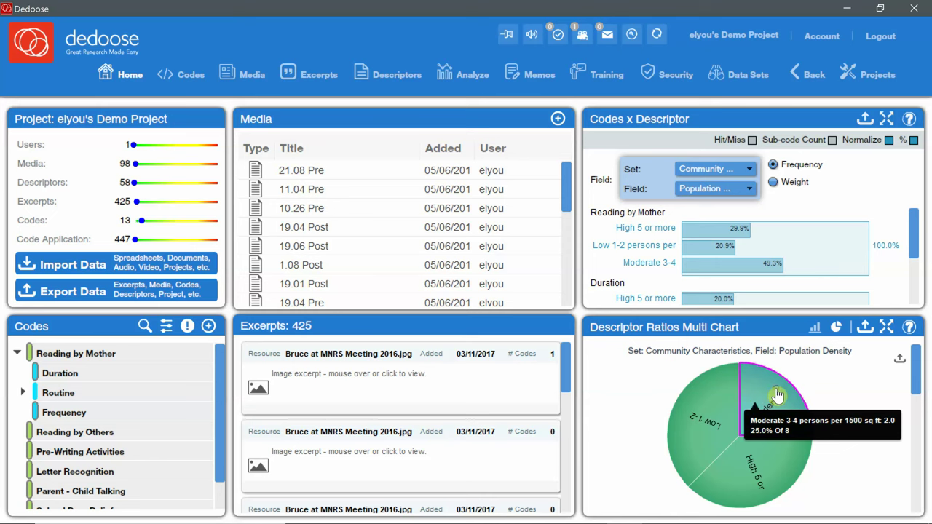
Step: Review the Moderate pie-slice excerpts, then open a blank Create Project form from the project list
left_click(778, 395)
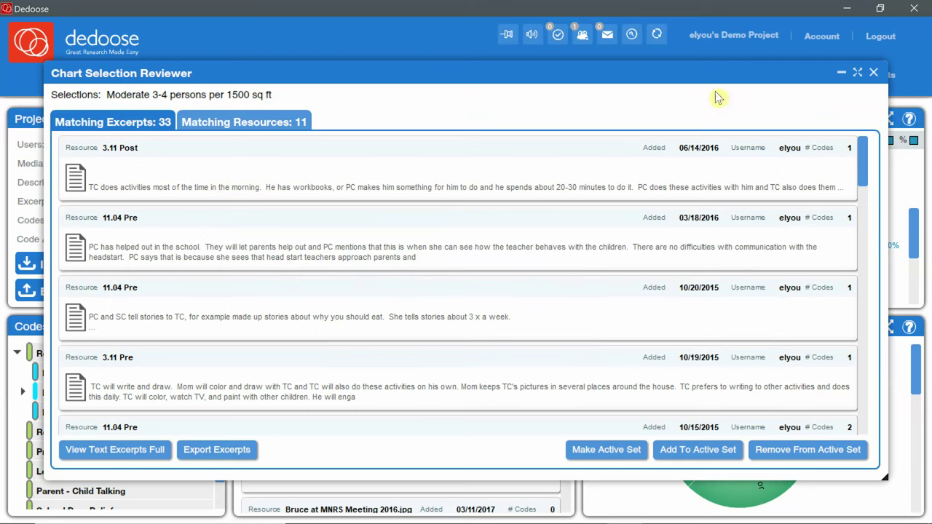
left_click(874, 72)
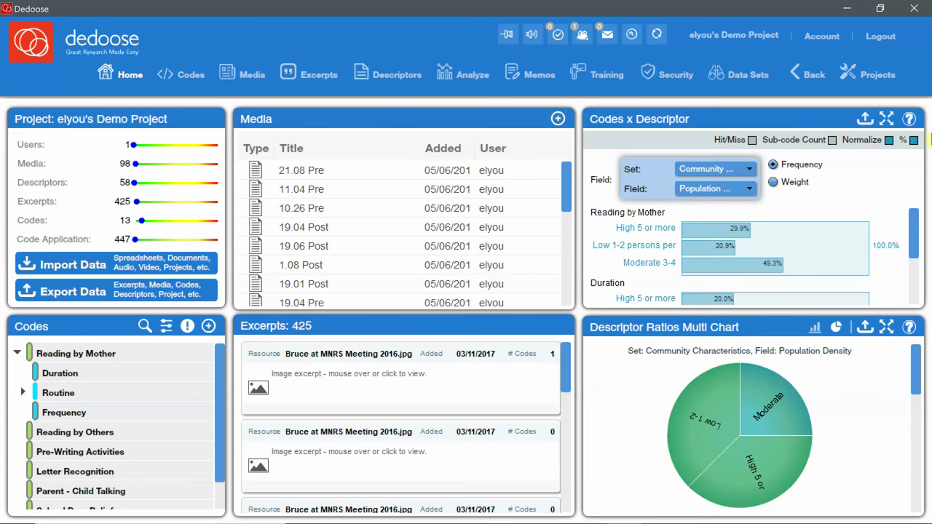
left_click(866, 80)
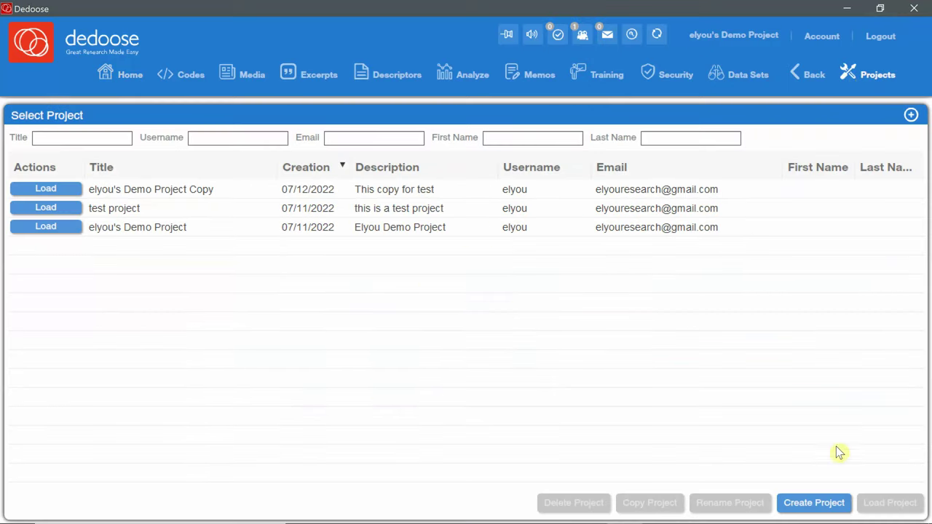
left_click(820, 505)
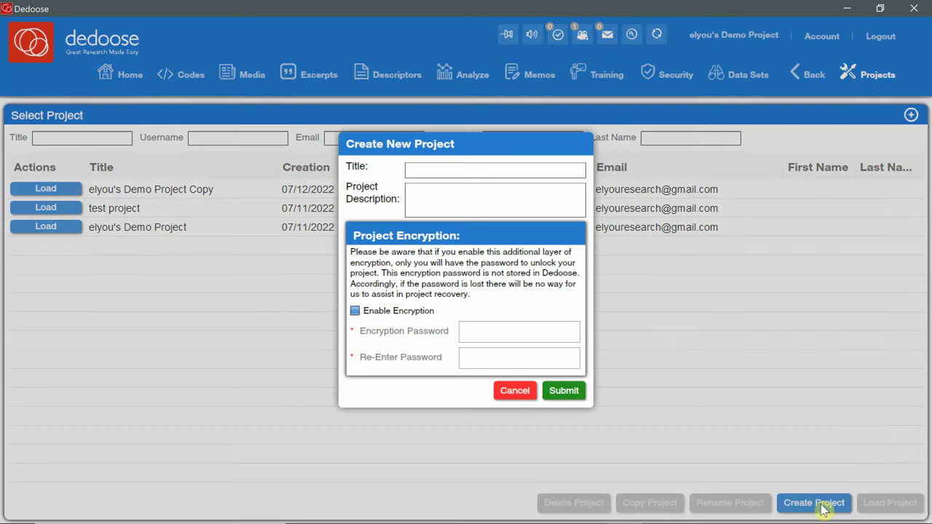
Step: Title the project 'Online Learning' and describe it as studying learners' online learning during COVID-19
left_click(484, 174)
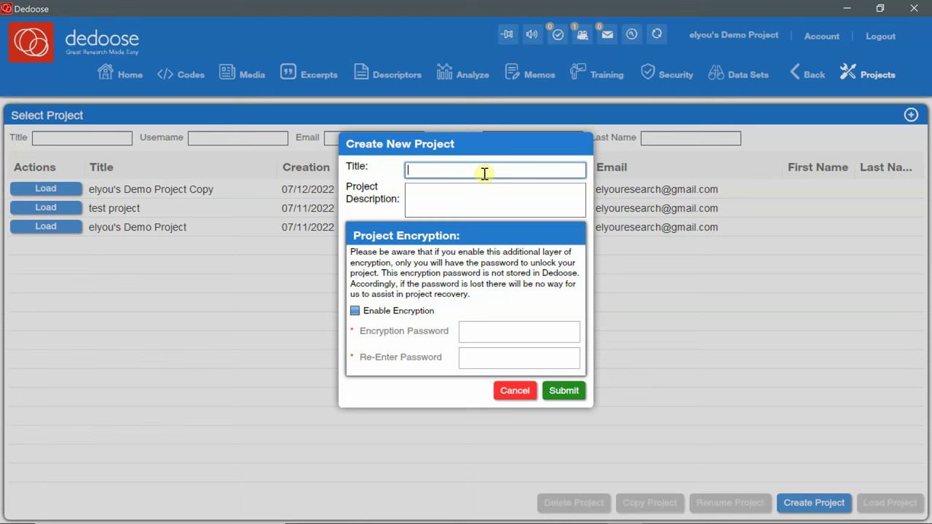
type("Onli")
type("ne Le")
type("arning")
left_click(466, 203)
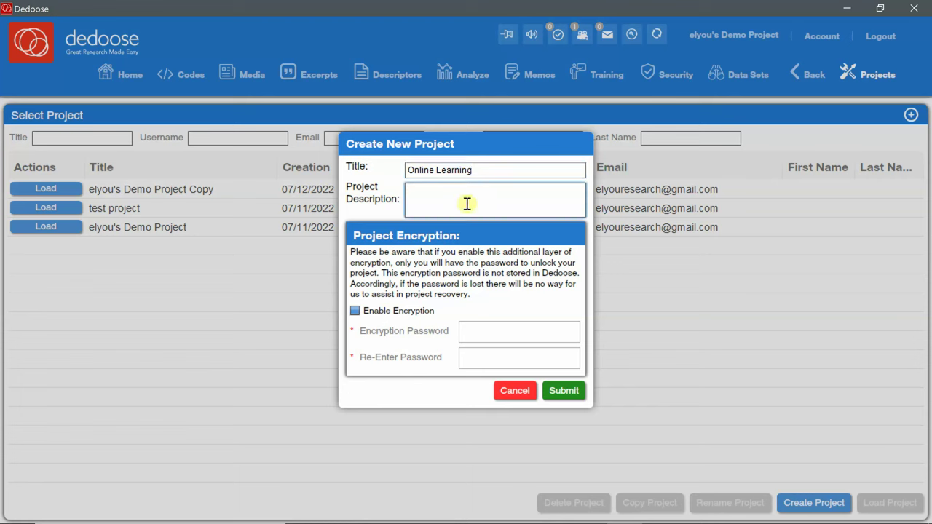
type("This proj")
type("ect tri")
type("es to kn")
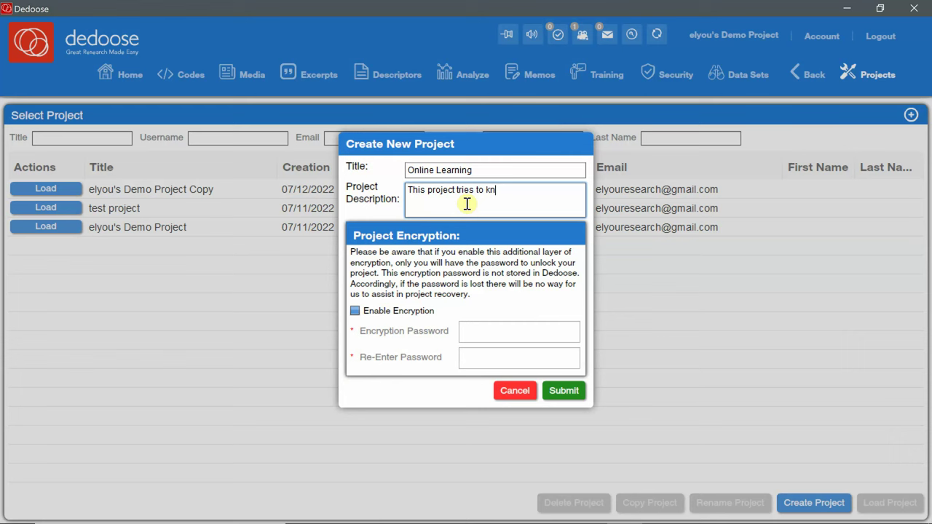
type("ow abou")
type("t learne")
type("rs' onl")
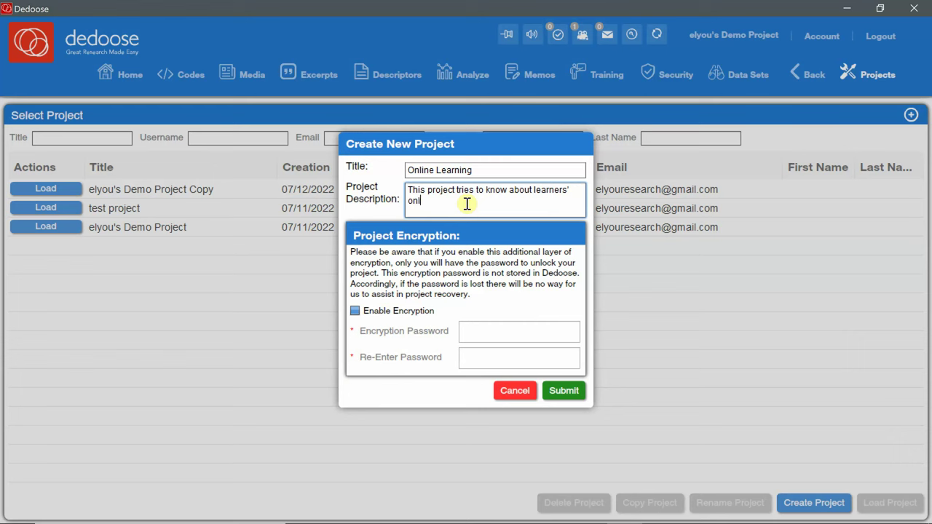
type("ine learni")
type("ng experi")
type("ence durin")
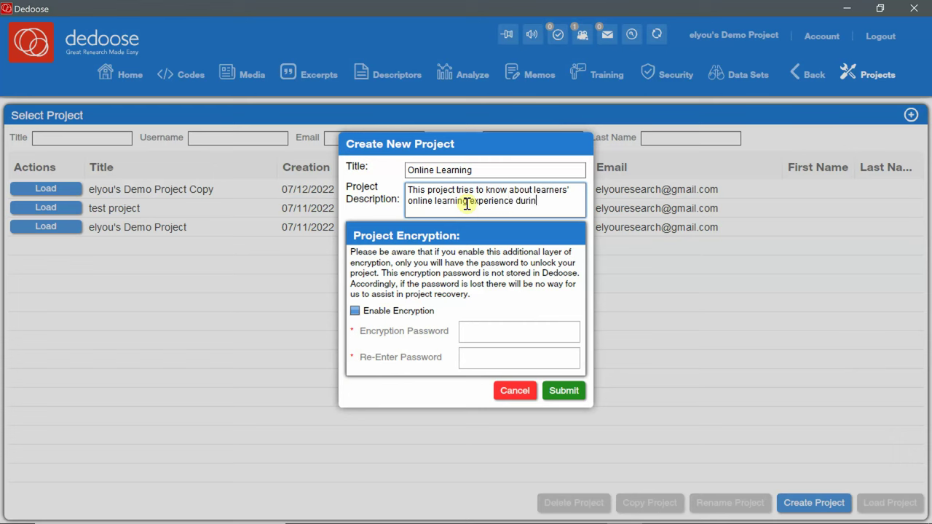
type("g COVI")
type("D-19")
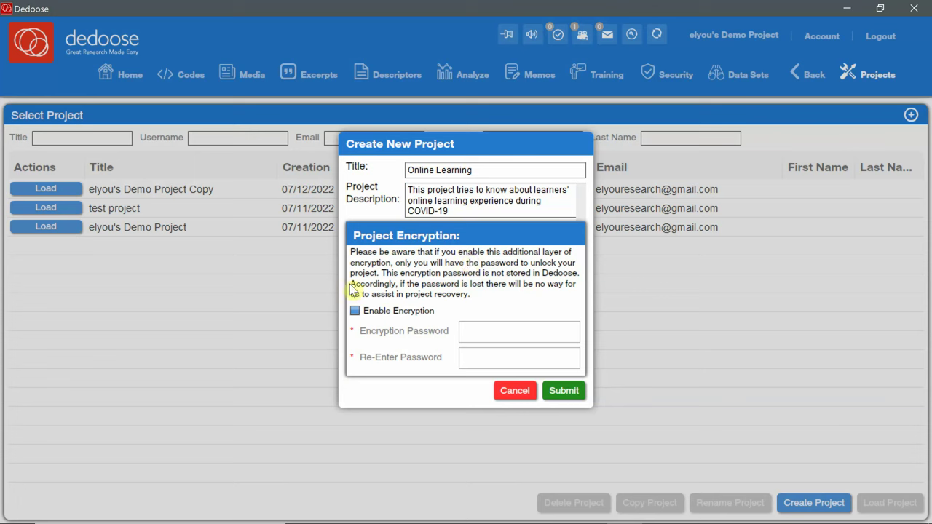
left_click(354, 311)
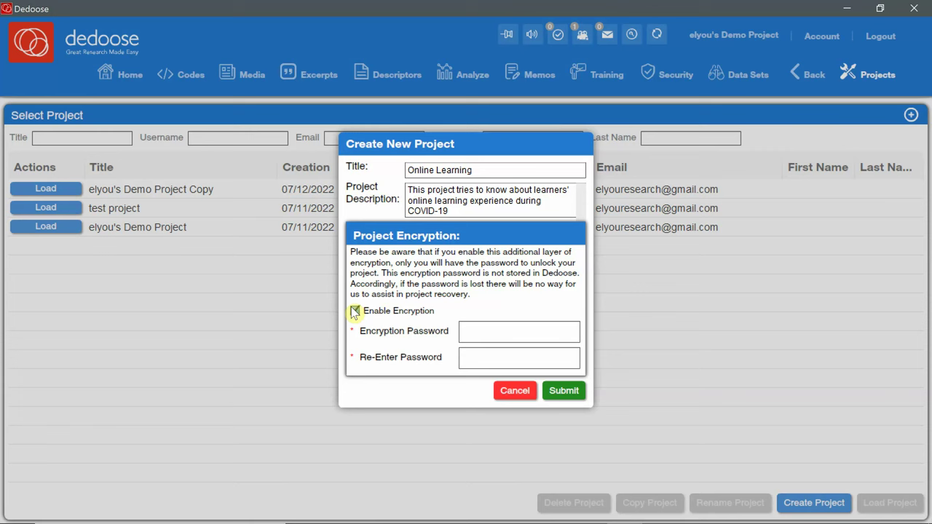
left_click(355, 311)
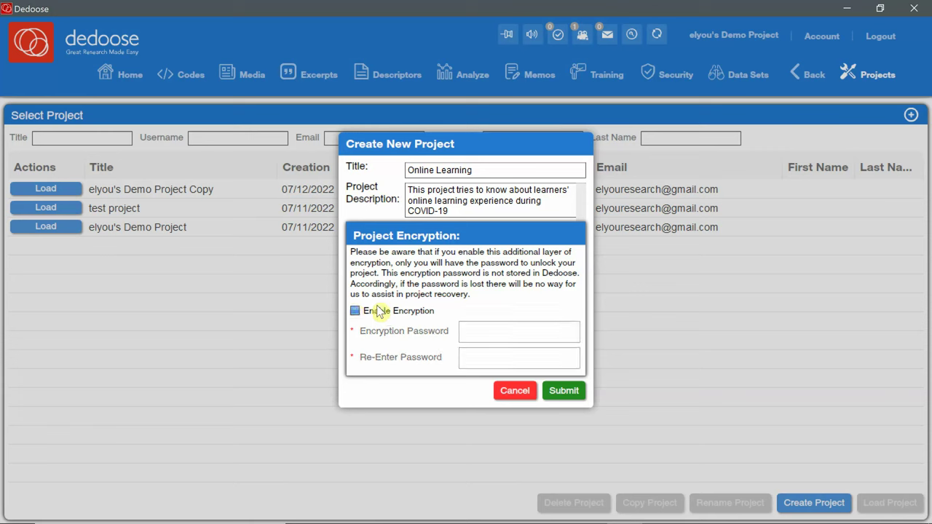
Step: Submit the Online Learning project and dismiss the 'Project Added!' confirmation
left_click(567, 391)
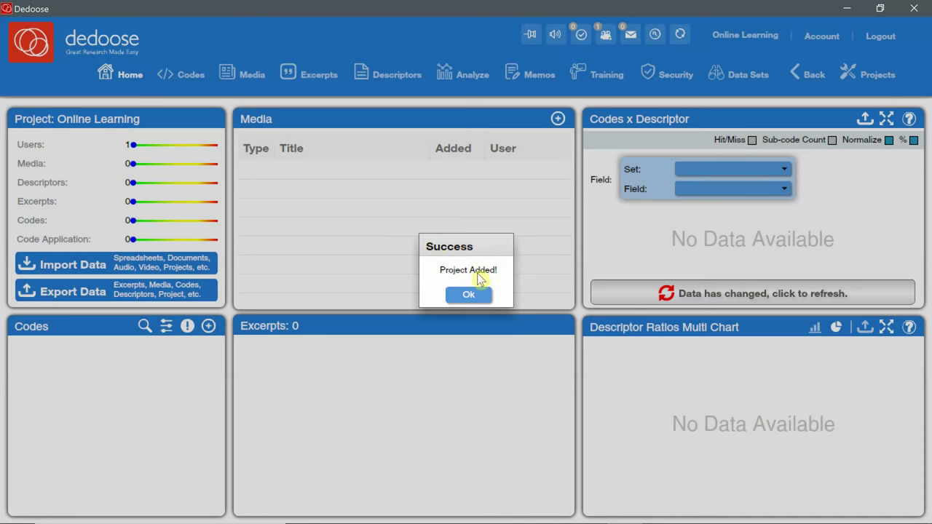
left_click(471, 296)
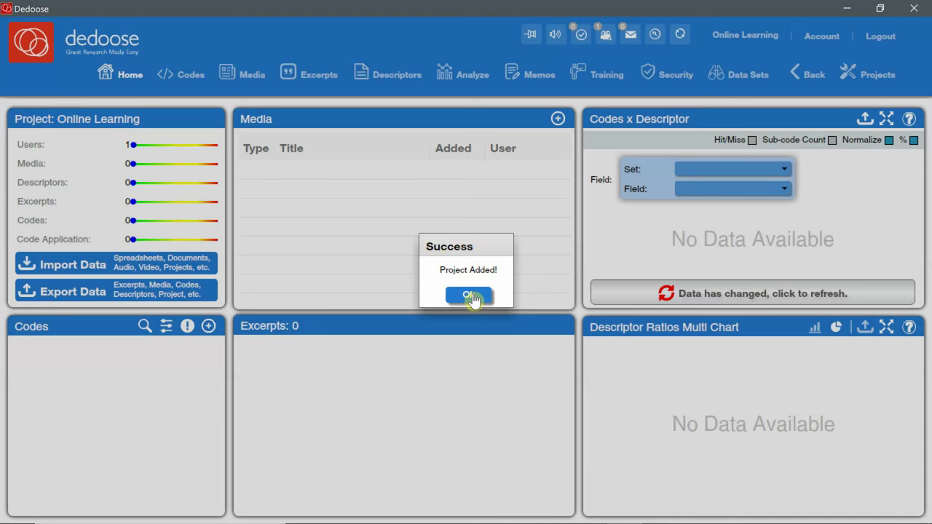